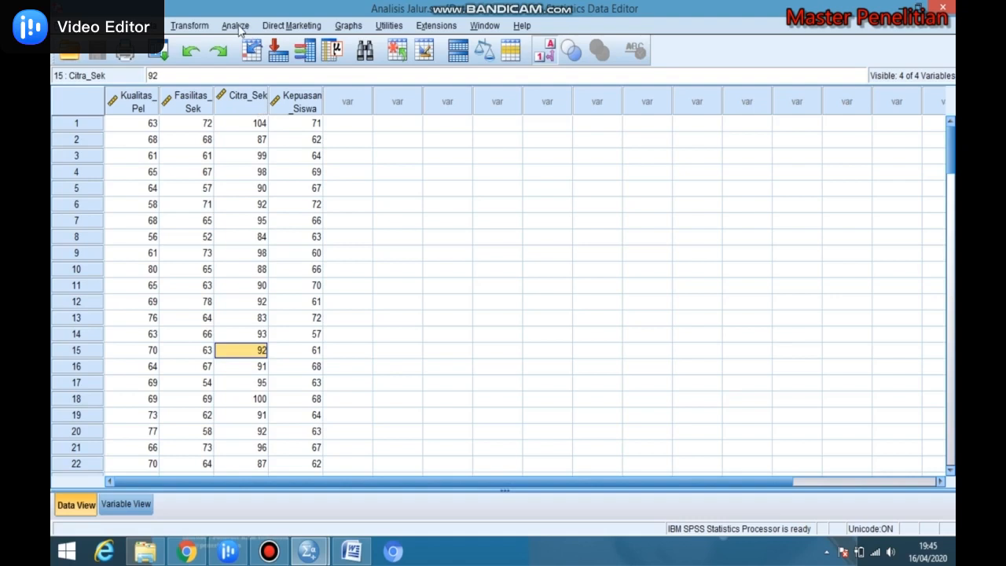
pyautogui.click(238, 29)
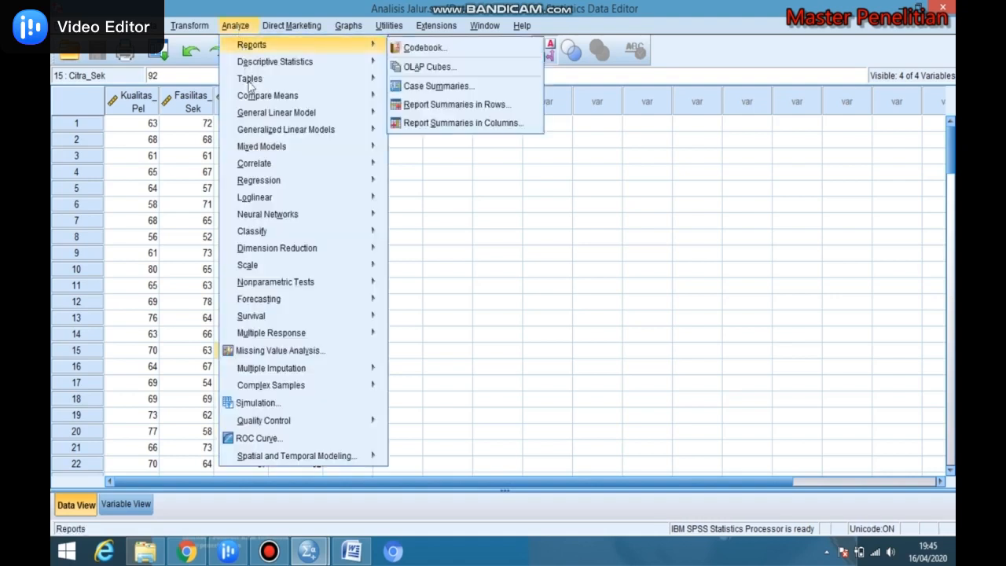
pyautogui.moveTo(266, 166)
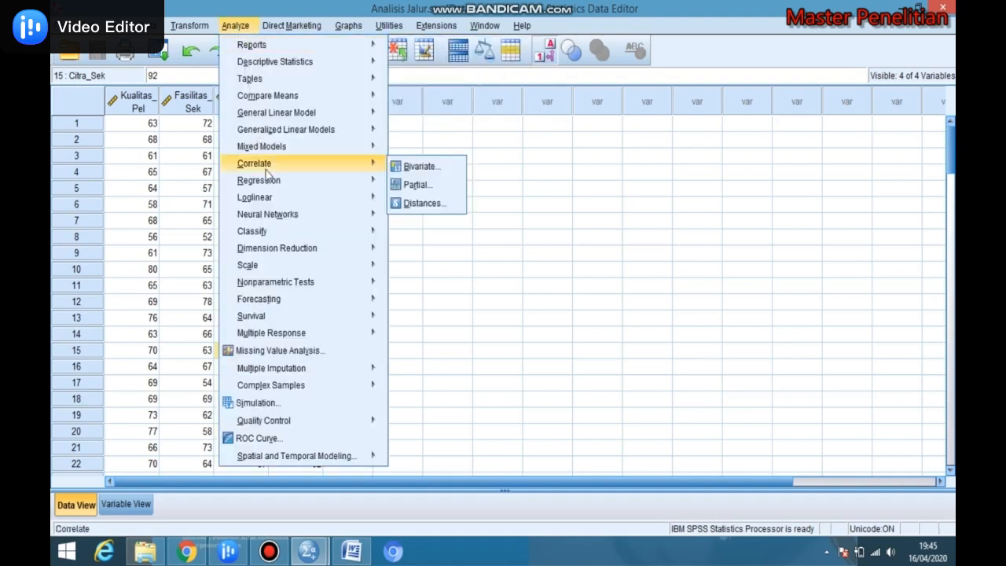
pyautogui.click(481, 338)
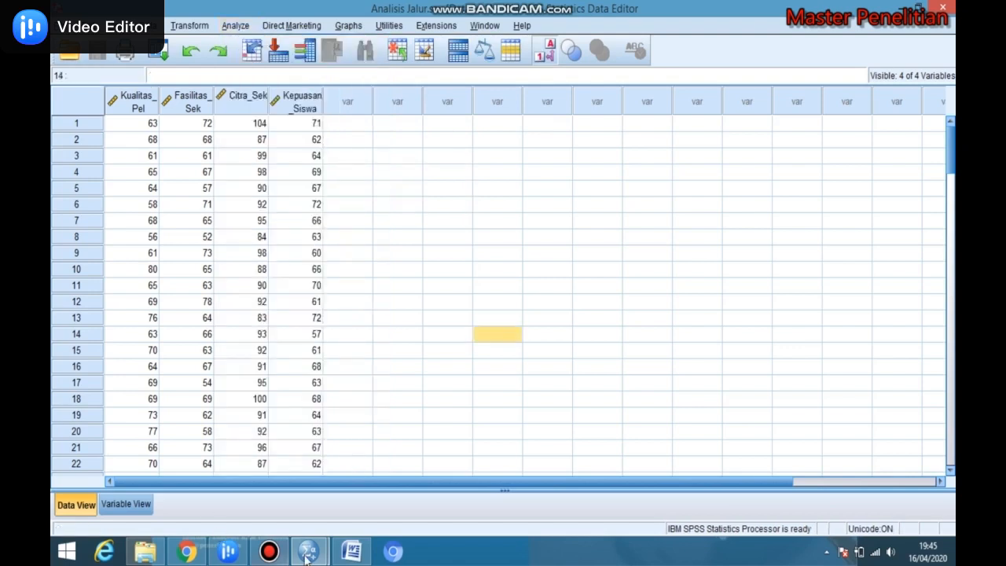
# - Close the existing regression output viewer window without saving its contents
pyautogui.moveTo(308, 550)
pyautogui.click(347, 503)
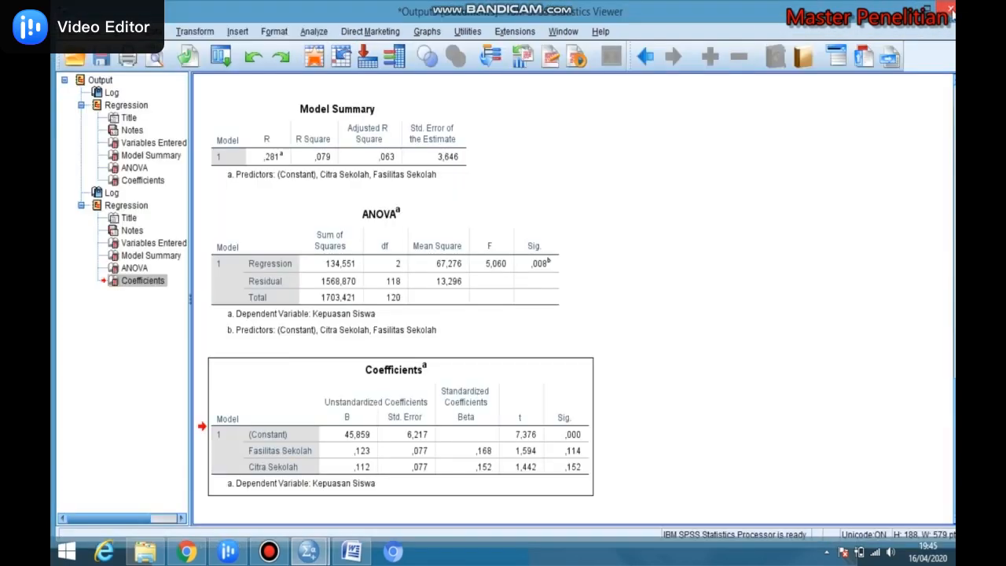
pyautogui.click(492, 279)
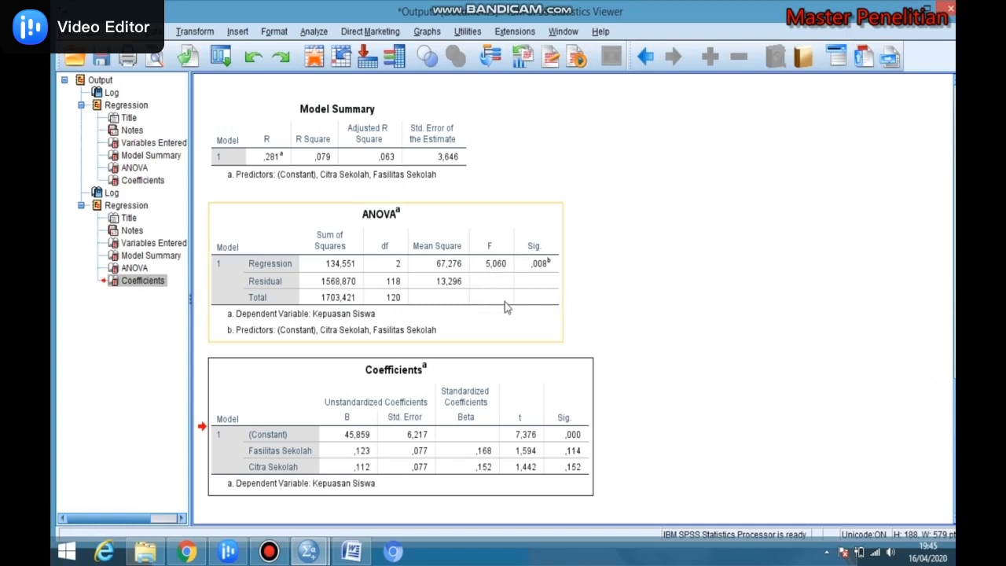
pyautogui.hotkey('alt', 'F4')
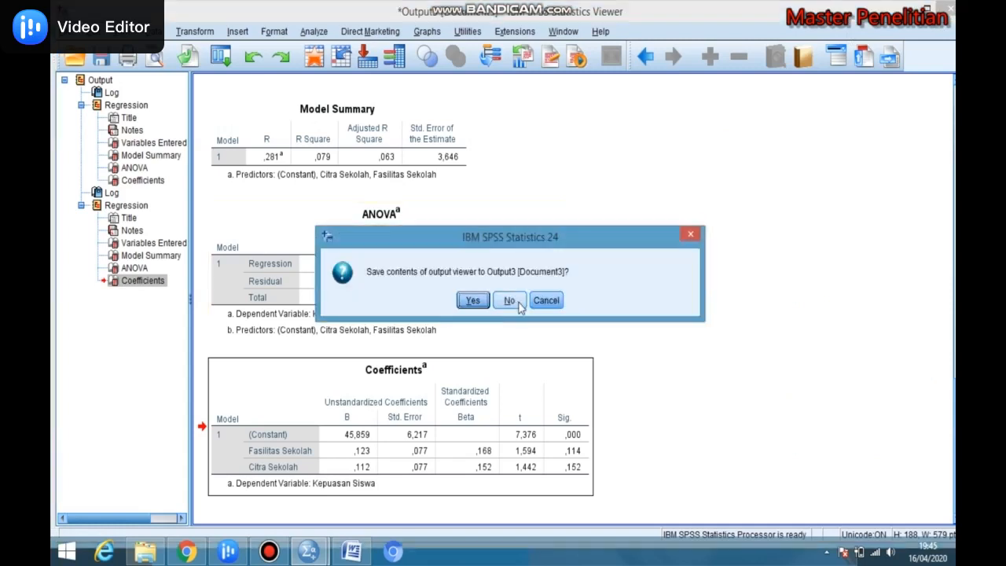
pyautogui.click(517, 301)
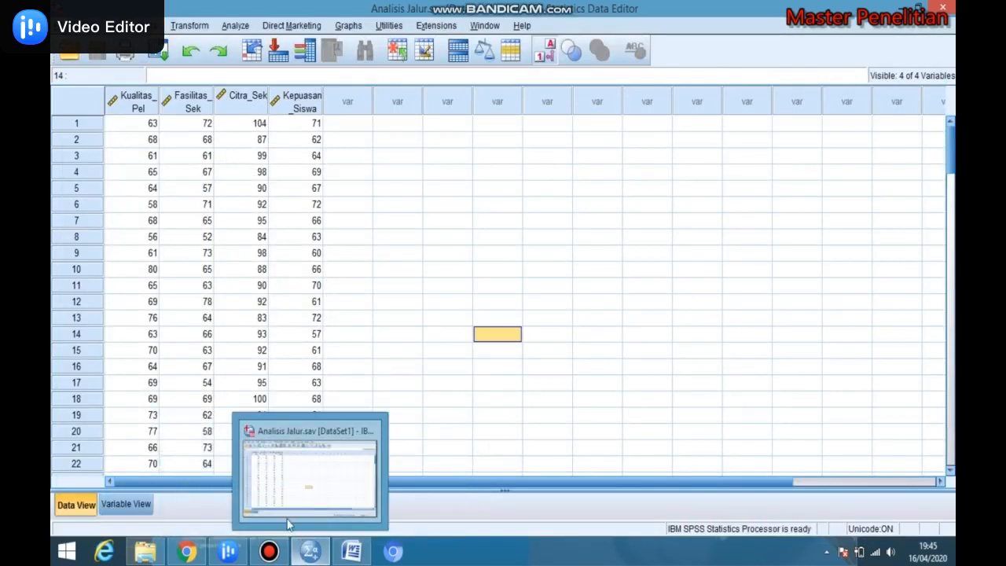
# - Run a linear regression with Kepuasan Siswa as dependent and only Fasilitas Sekolah as predictor, removing Citra Sekolah from the block
pyautogui.click(246, 273)
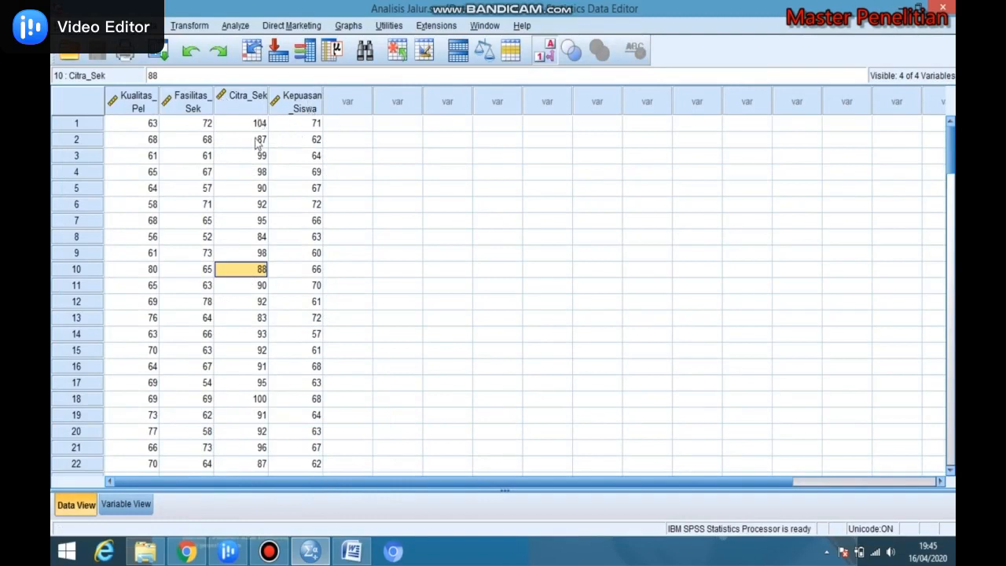
pyautogui.click(234, 26)
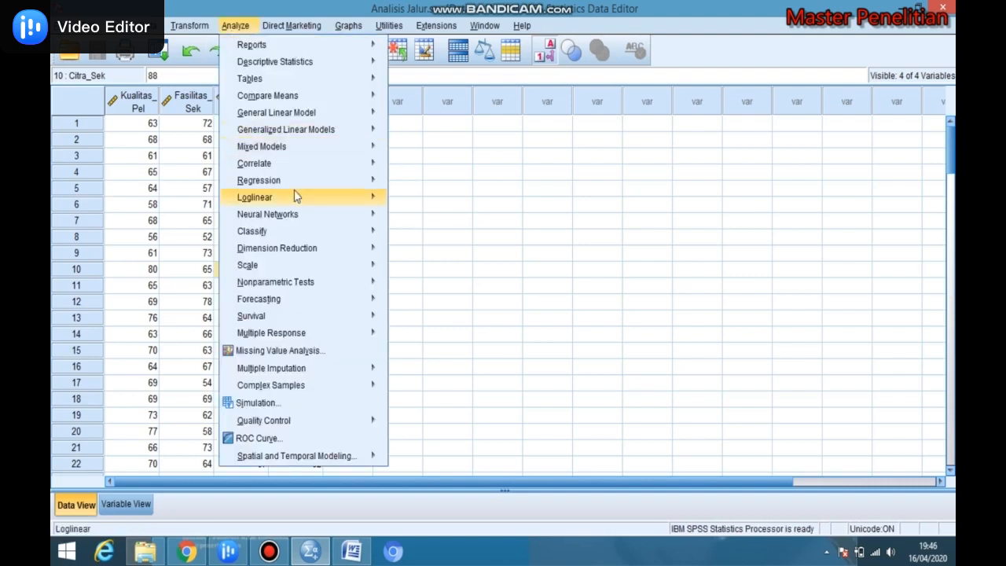
pyautogui.moveTo(343, 184)
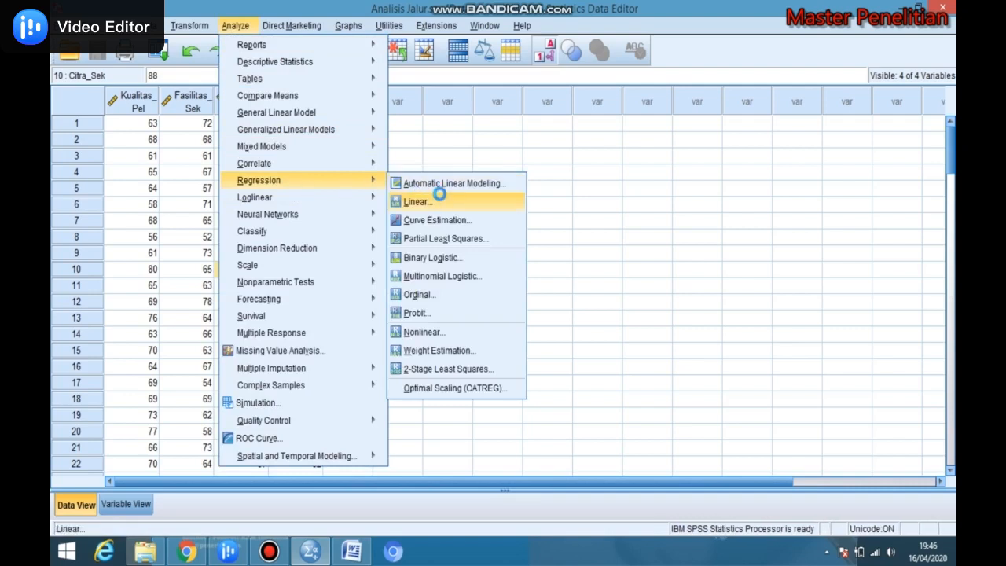
pyautogui.click(417, 201)
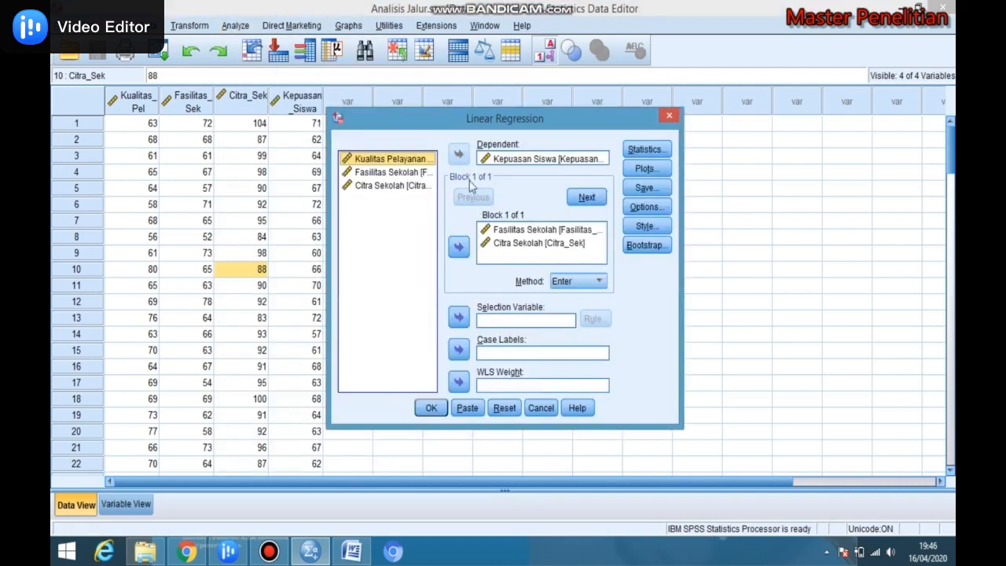
pyautogui.click(525, 243)
pyautogui.click(458, 247)
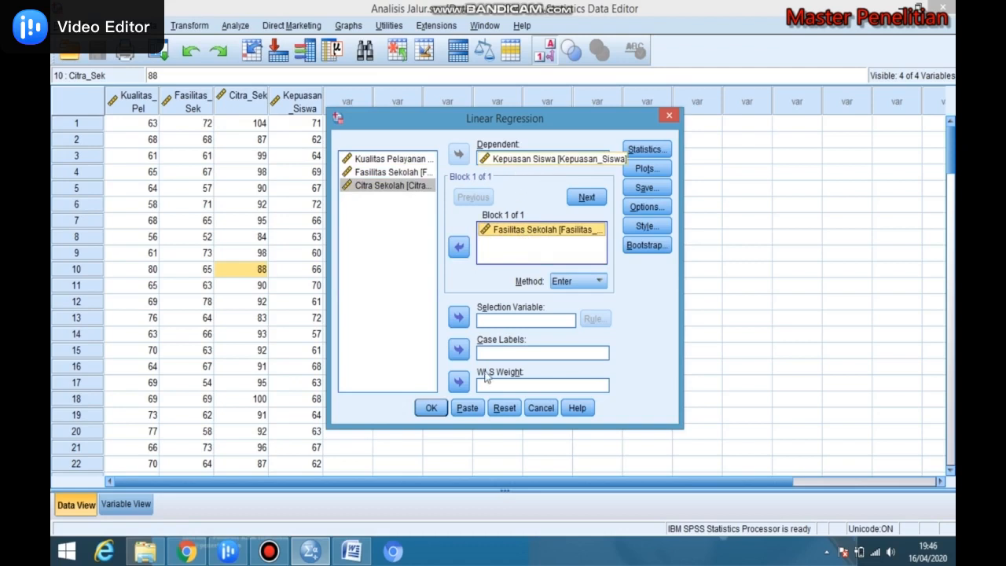
pyautogui.click(434, 409)
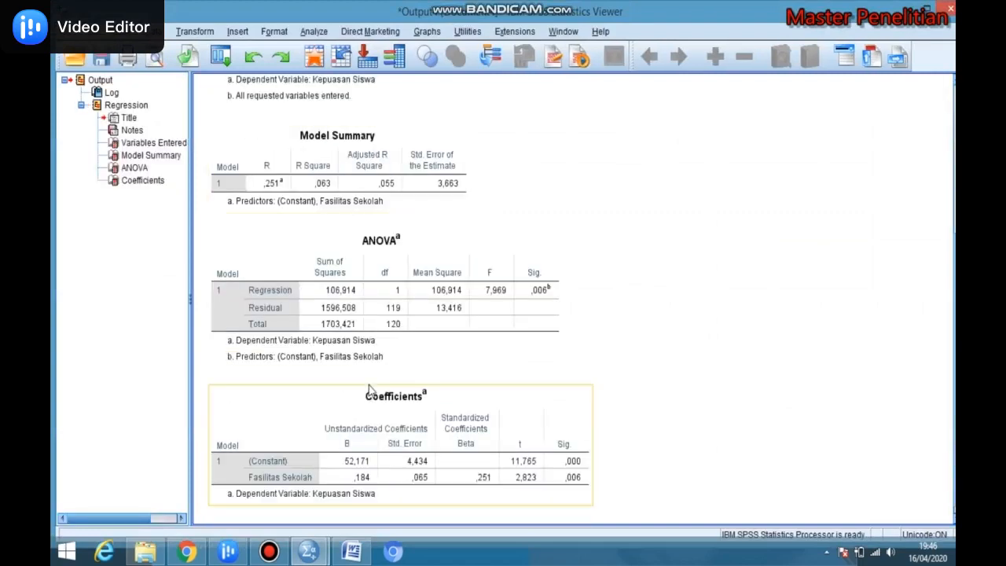
pyautogui.click(382, 470)
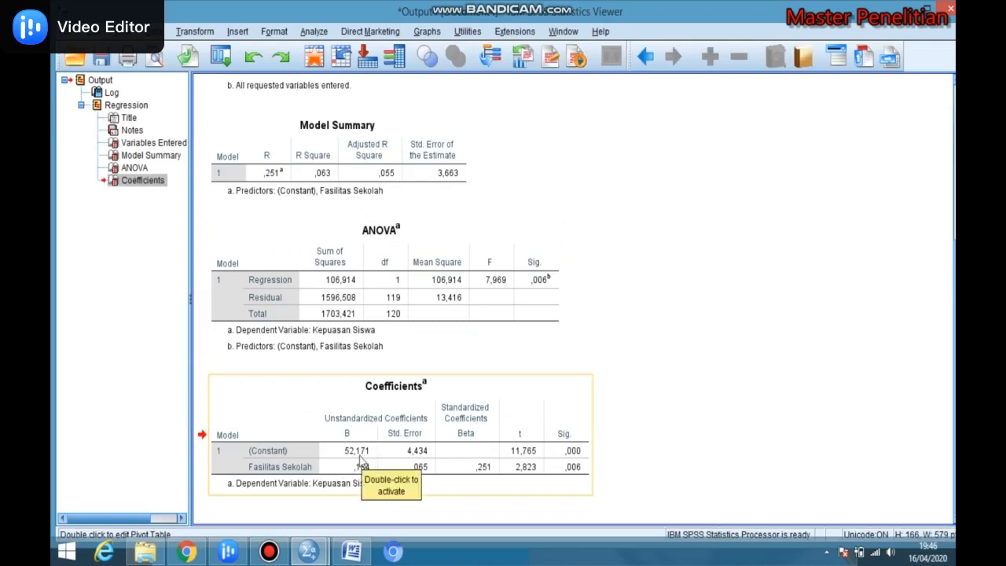
# - Run a second linear regression on Kepuasan Siswa, adding Citra Sekolah to Fasilitas Sekolah as a predictor
pyautogui.moveTo(317, 557)
pyautogui.click(288, 429)
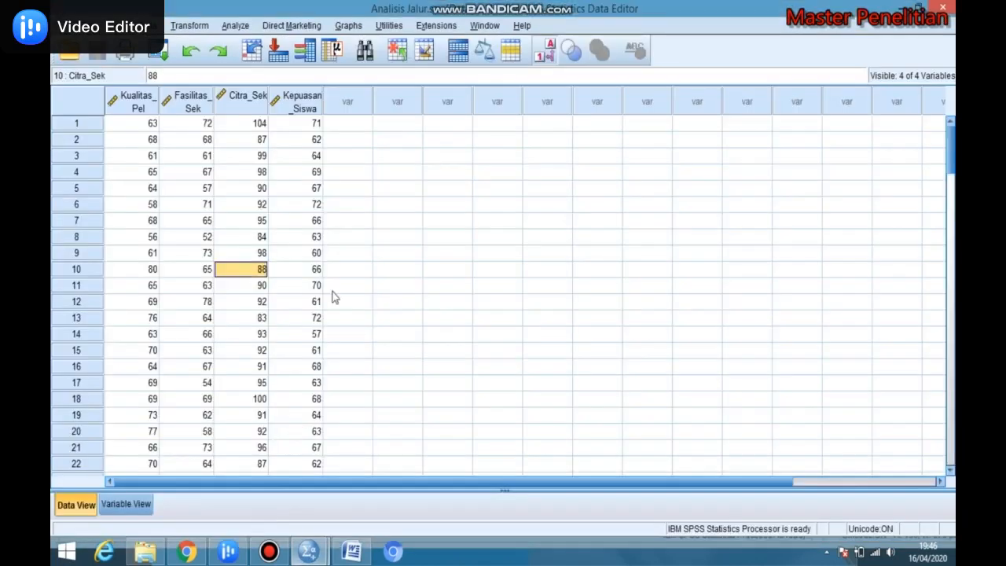
pyautogui.click(240, 27)
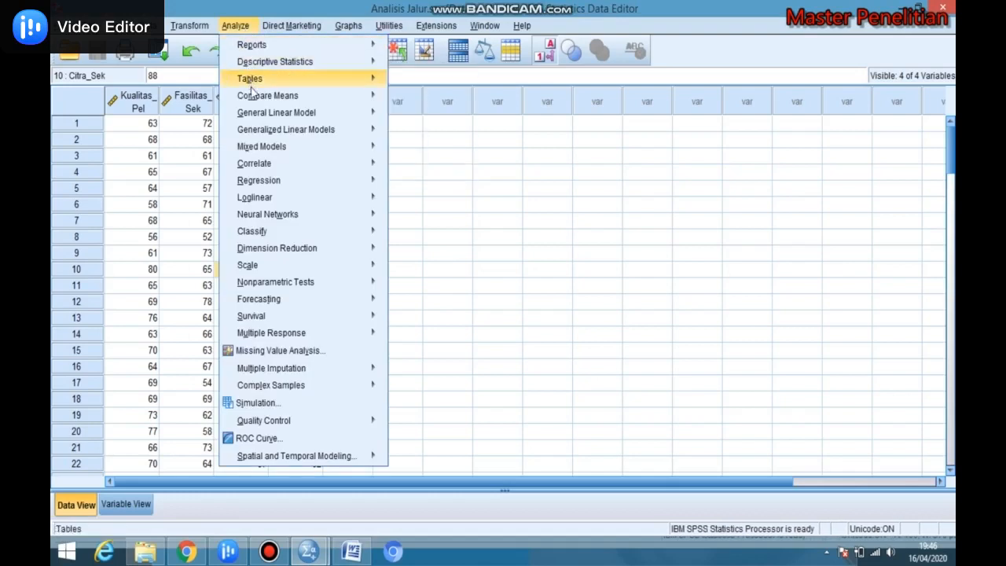
pyautogui.moveTo(271, 165)
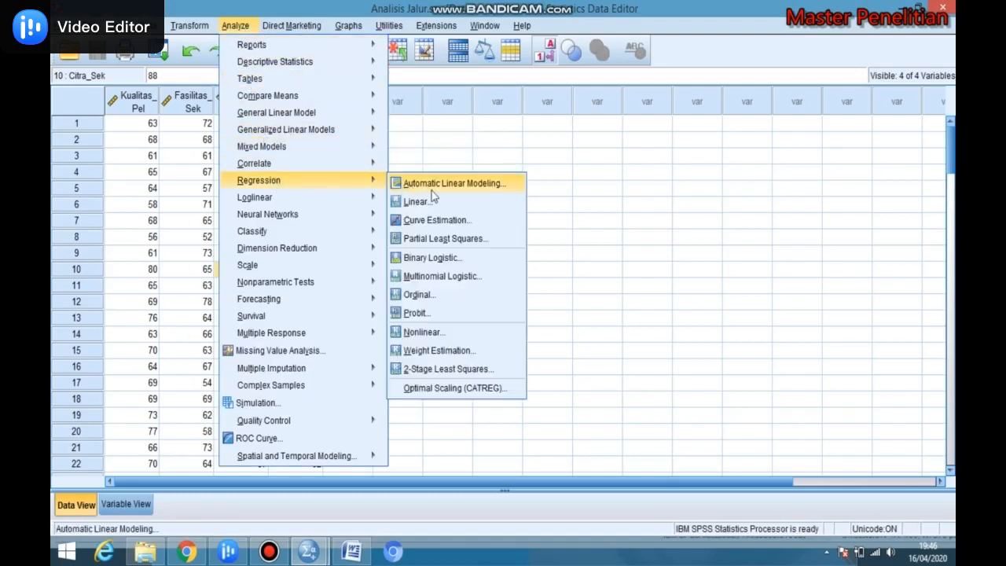
pyautogui.click(437, 205)
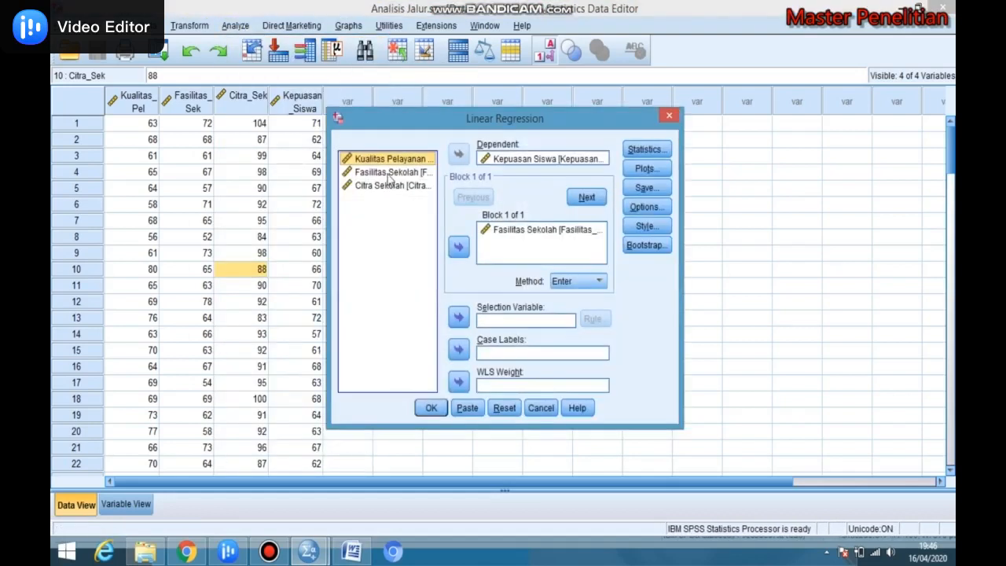
pyautogui.click(393, 187)
pyautogui.click(458, 246)
pyautogui.click(431, 407)
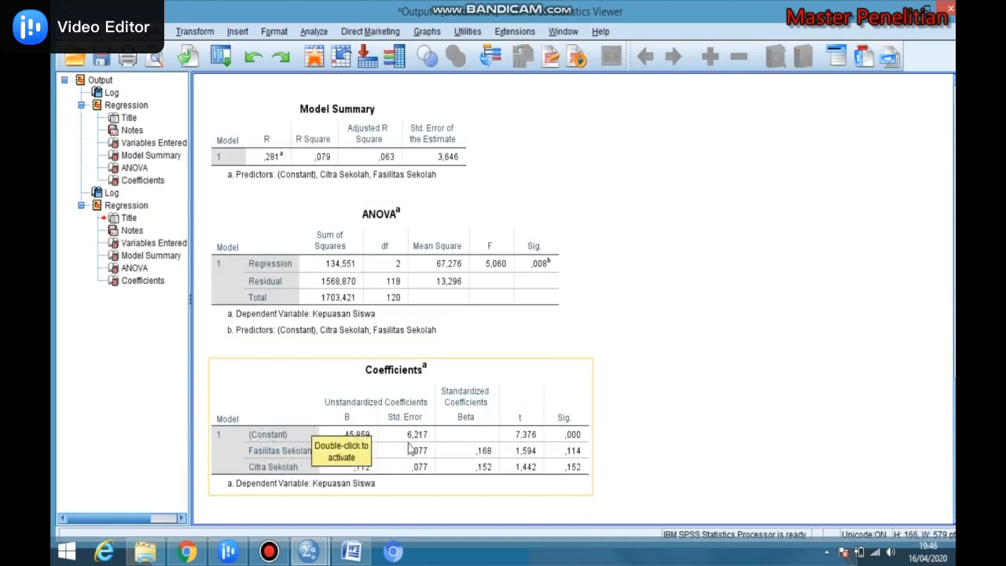
# - Compare the coefficient tables in the Word document with the Coefficients tables of both regressions in the SPSS output
pyautogui.click(351, 551)
pyautogui.scroll(-3, 577, 287)
pyautogui.scroll(3, 576, 287)
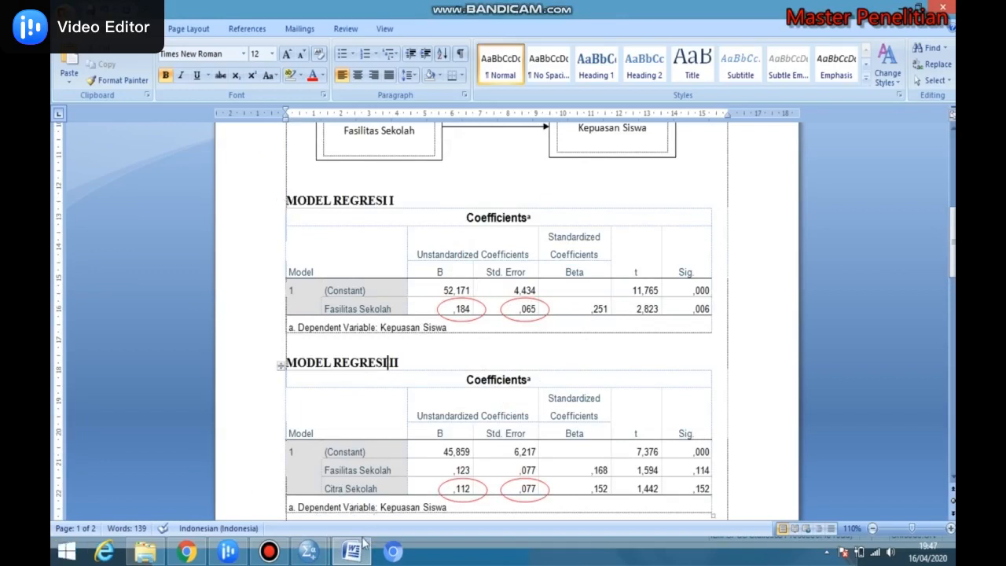
pyautogui.moveTo(310, 550)
pyautogui.click(362, 483)
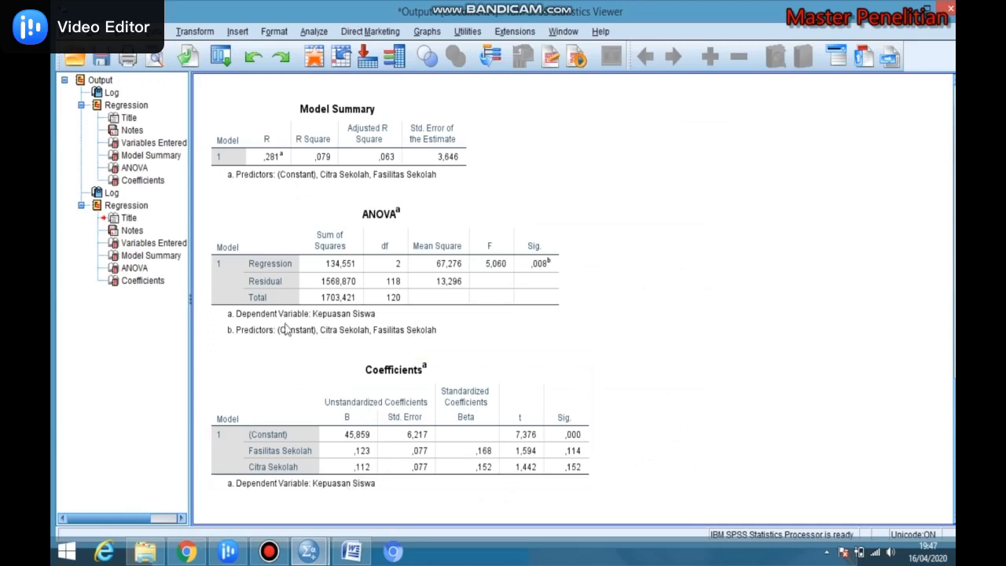
pyautogui.scroll(10, 288, 330)
pyautogui.scroll(4, 321, 303)
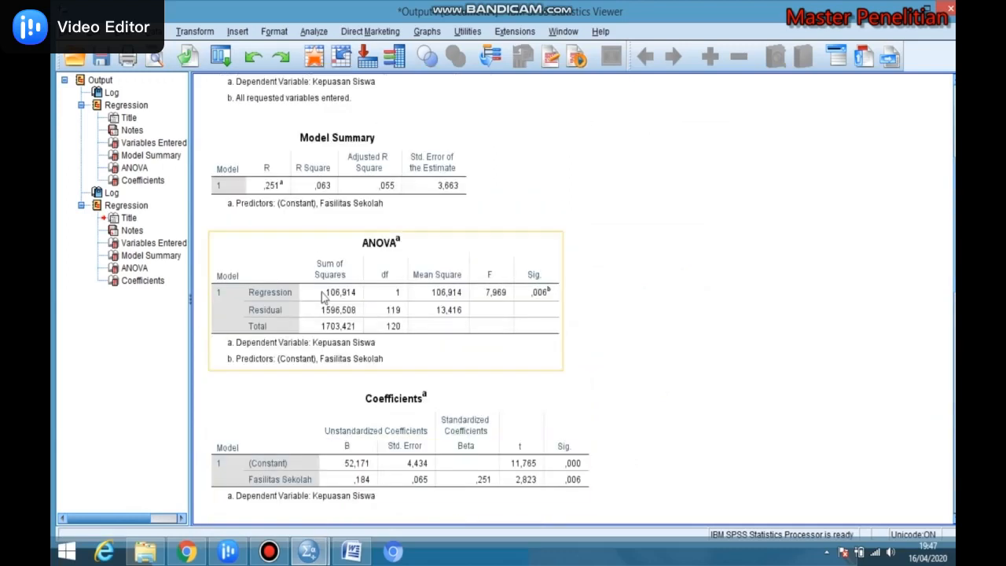
pyautogui.scroll(-3, 307, 366)
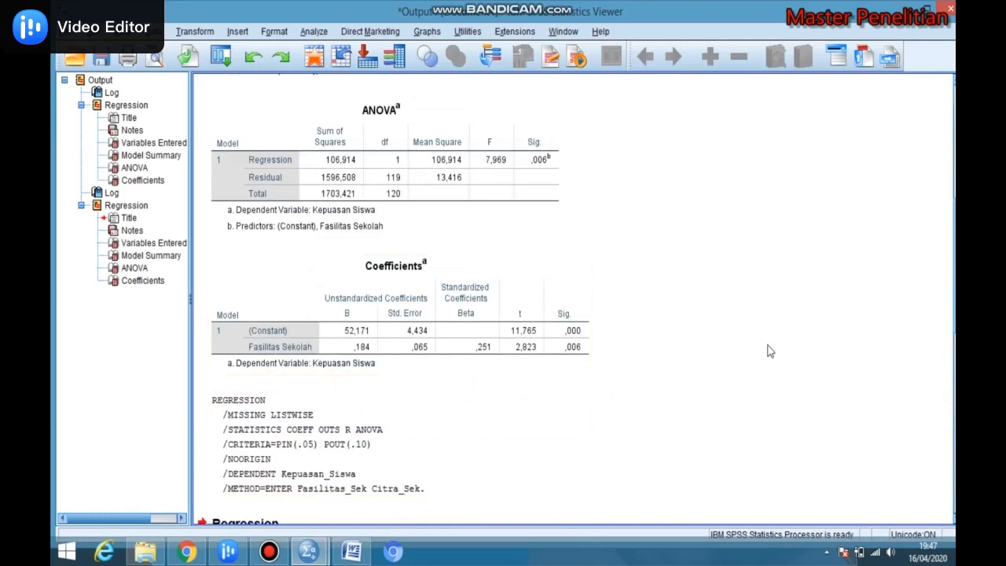
pyautogui.scroll(-9, 213, 434)
pyautogui.scroll(-3, 214, 434)
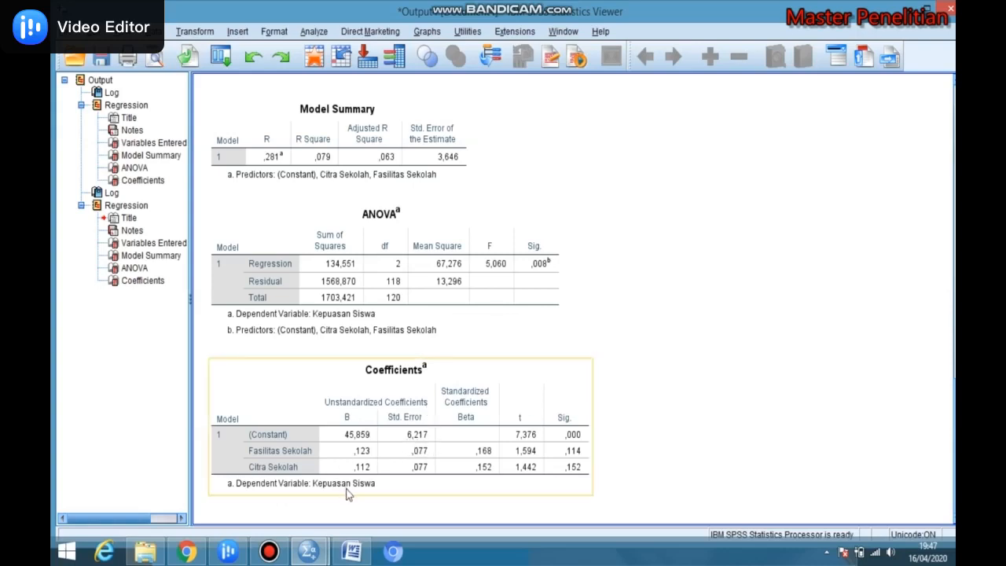
# - Switch to the Word document and examine the Model Regresi tables and the path diagram's coefficient and standard error labels
pyautogui.click(351, 551)
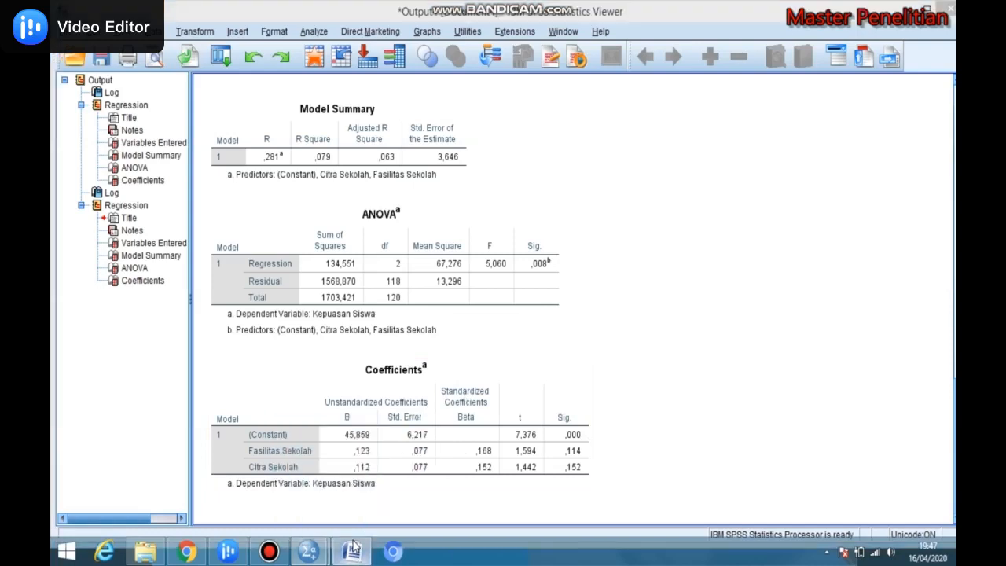
pyautogui.click(449, 380)
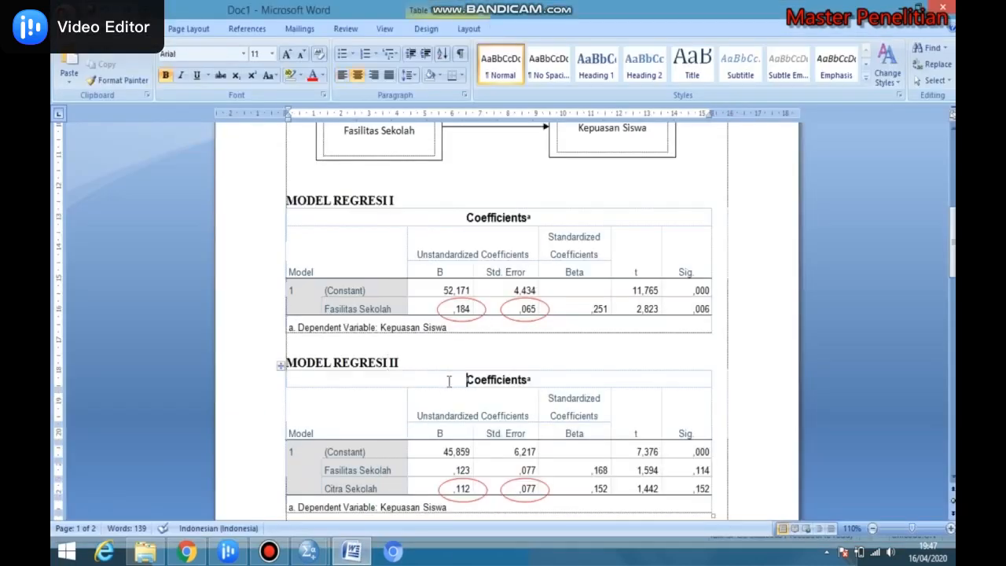
pyautogui.click(455, 362)
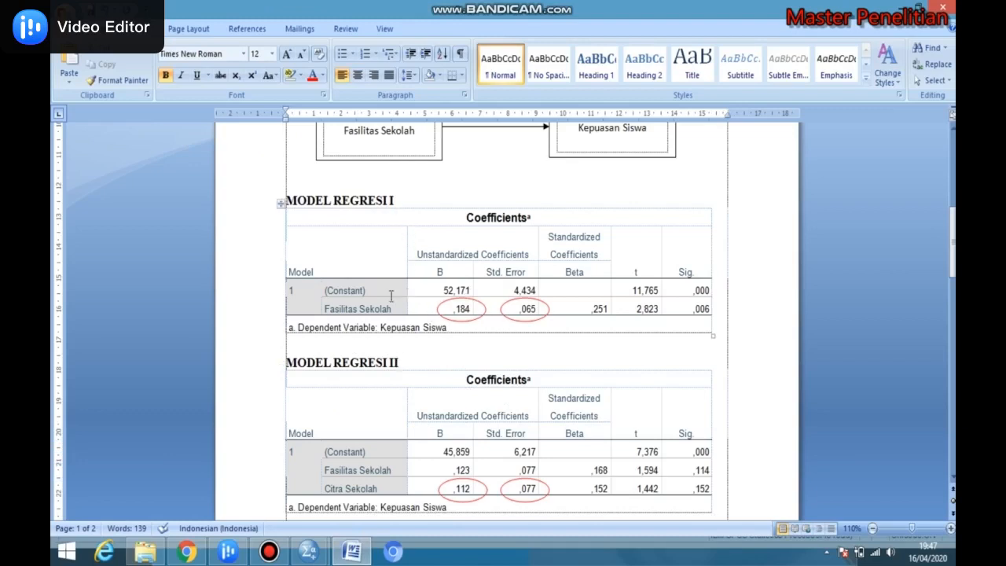
pyautogui.scroll(-2, 465, 358)
pyautogui.scroll(3, 466, 360)
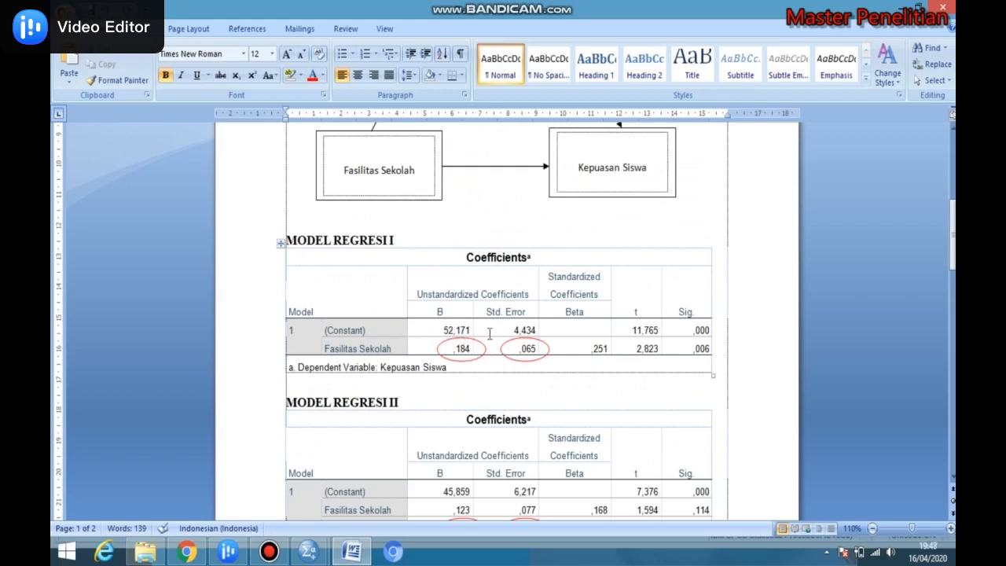
pyautogui.scroll(4, 463, 335)
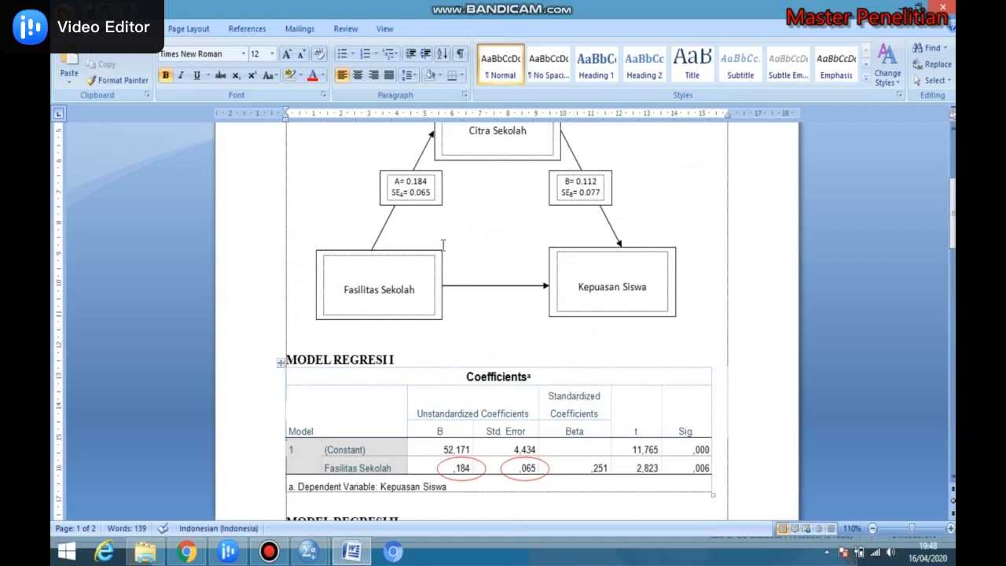
pyautogui.scroll(3, 444, 246)
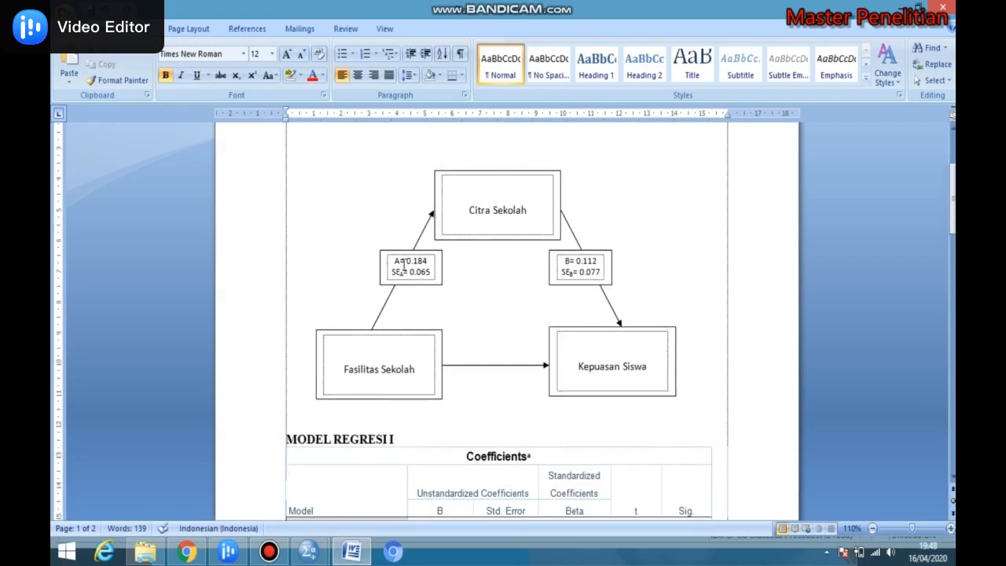
pyautogui.scroll(-1, 418, 271)
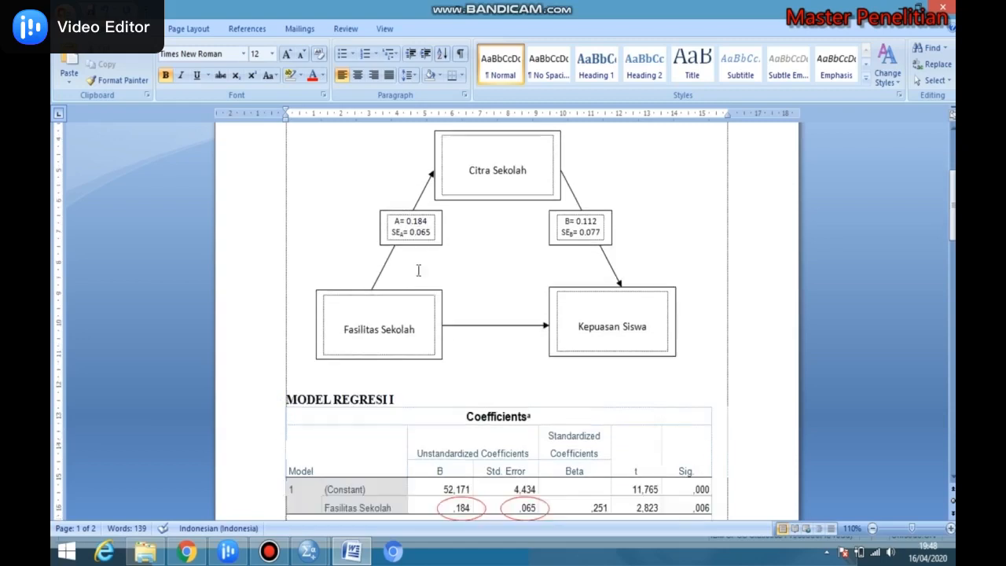
# - Check the circled B and Std. Error values of Model Regresi I and II against the path diagram
pyautogui.scroll(-2, 420, 281)
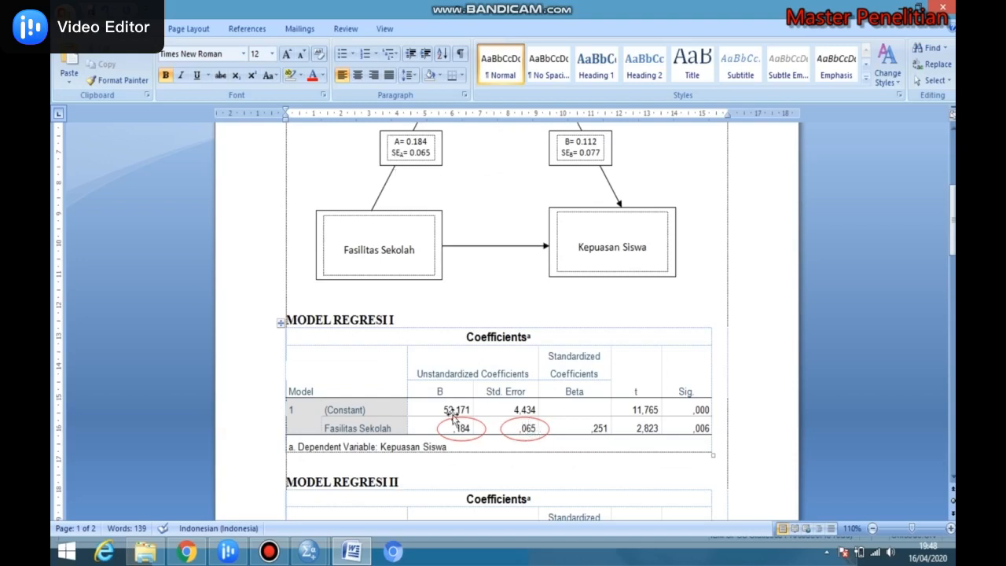
pyautogui.scroll(-1, 503, 429)
pyautogui.scroll(-2, 476, 339)
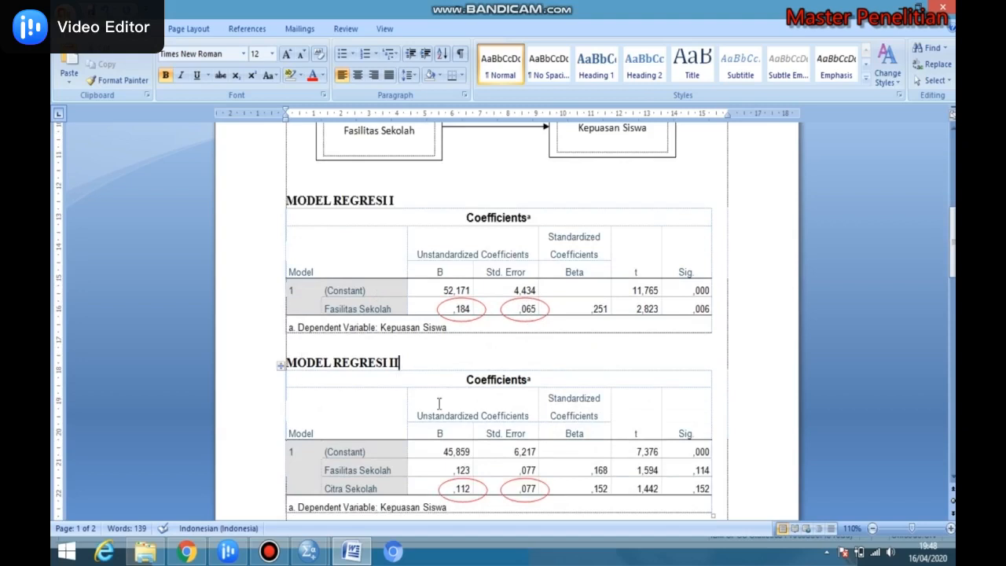
pyautogui.scroll(-1, 439, 403)
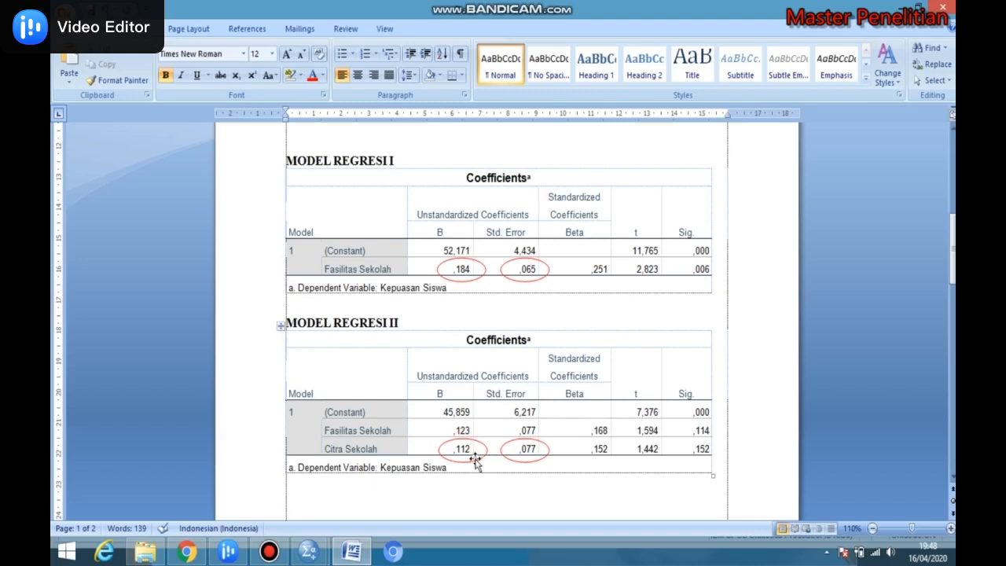
pyautogui.scroll(4, 475, 462)
pyautogui.scroll(-3, 534, 485)
pyautogui.scroll(5, 607, 454)
pyautogui.scroll(-6, 554, 354)
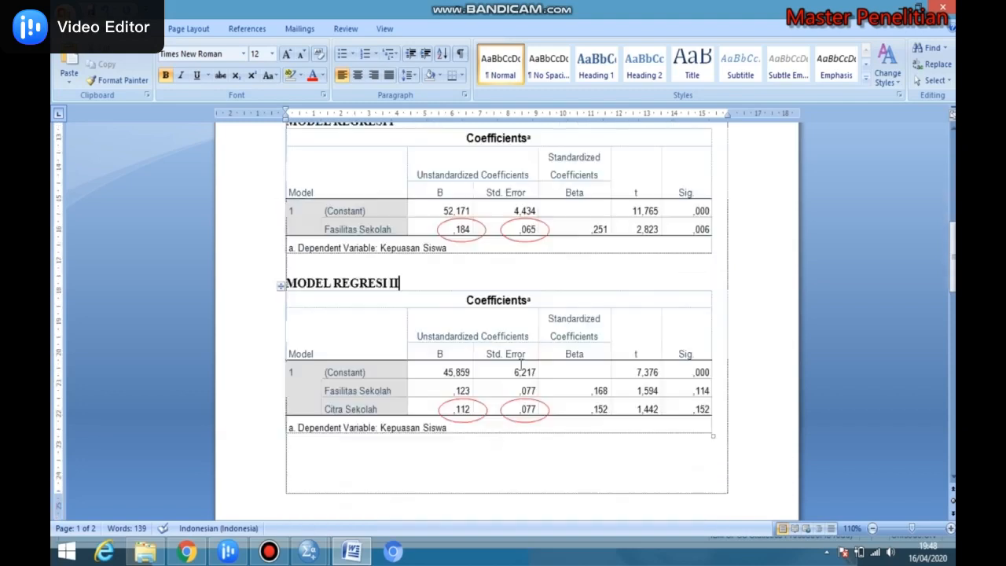
# - Review how the Fasilitas Sekolah and Citra Sekolah rows of the two Coefficients tables correspond to the diagram's A, B, SEA and SEB labels
pyautogui.scroll(7, 621, 397)
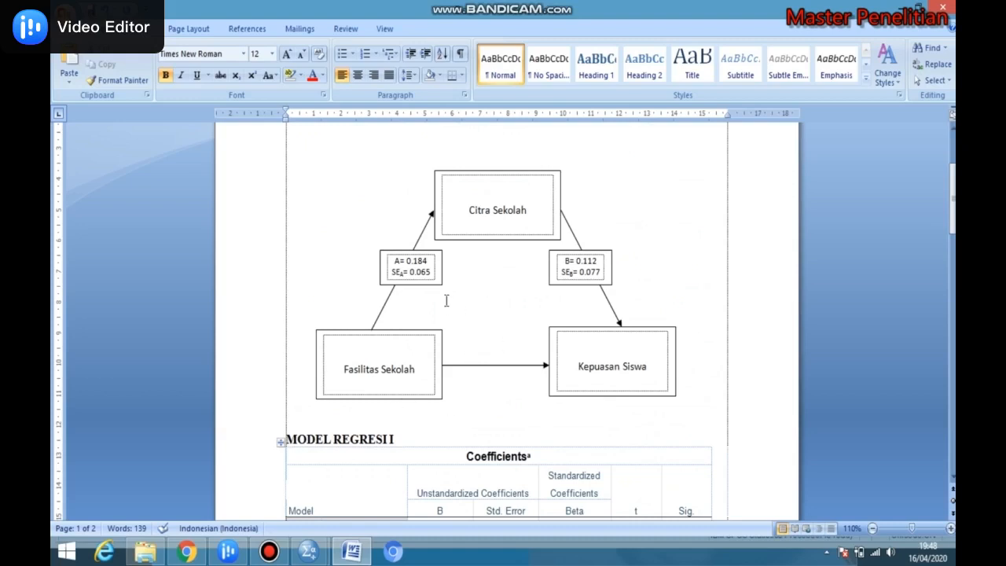
pyautogui.scroll(-6, 446, 297)
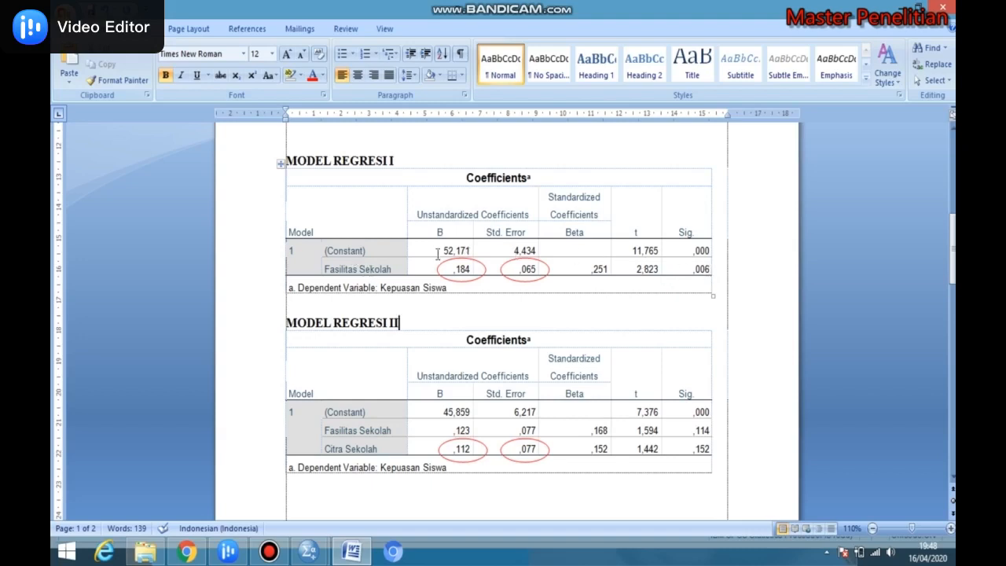
pyautogui.click(392, 269)
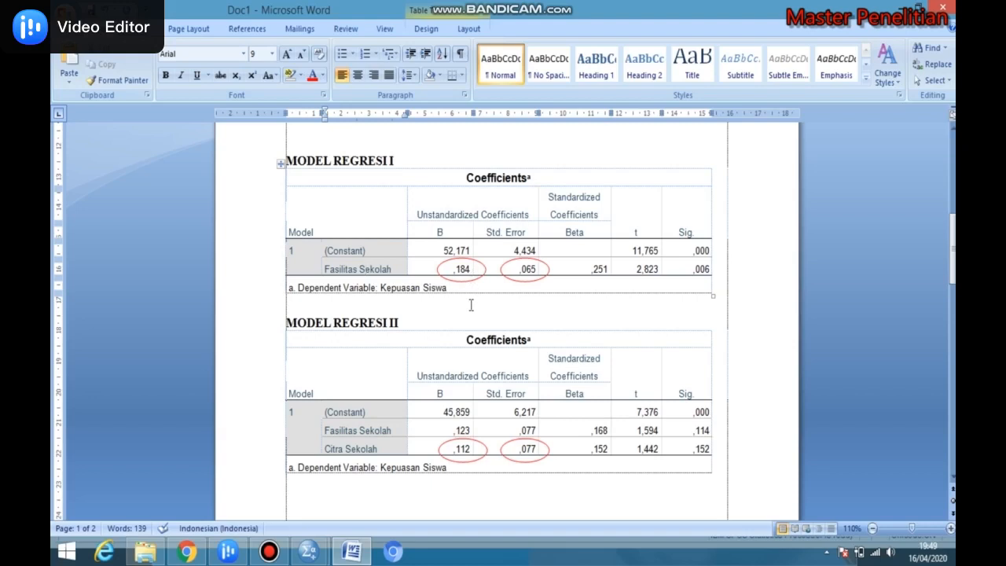
pyautogui.scroll(1, 489, 314)
pyautogui.scroll(3, 489, 314)
pyautogui.scroll(2, 490, 309)
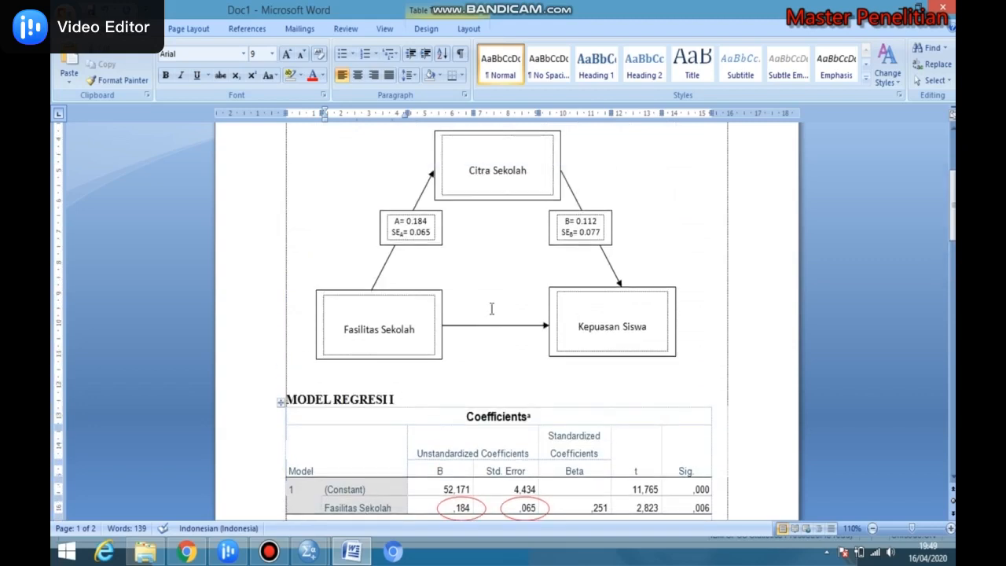
pyautogui.scroll(-3, 458, 381)
pyautogui.scroll(-1, 464, 385)
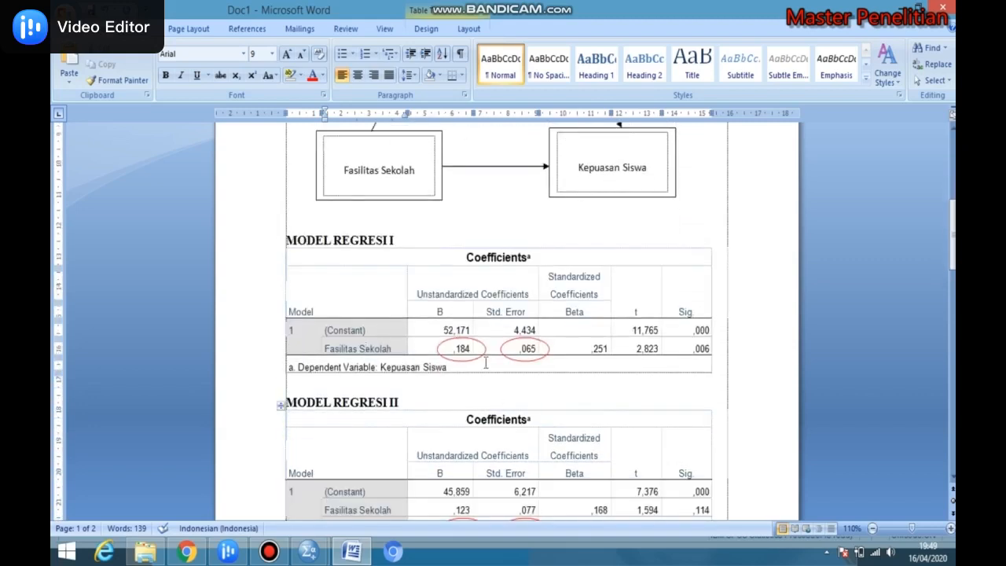
pyautogui.scroll(-2, 493, 372)
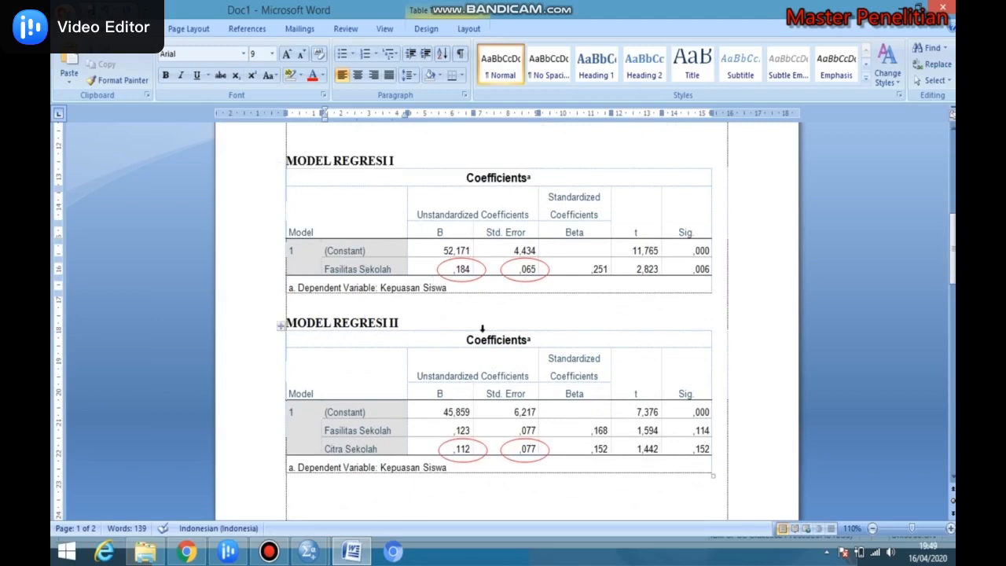
pyautogui.scroll(6, 495, 328)
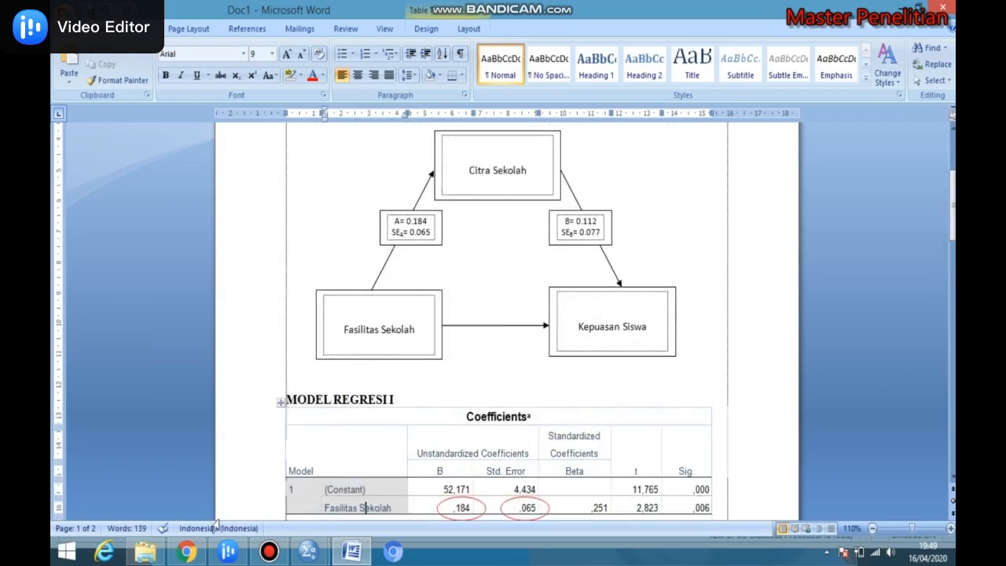
# - Switch to Chrome and examine the Sobel test calculator page and its address, danielsoper.com/statcalc/calculator.aspx?id=31
pyautogui.click(186, 552)
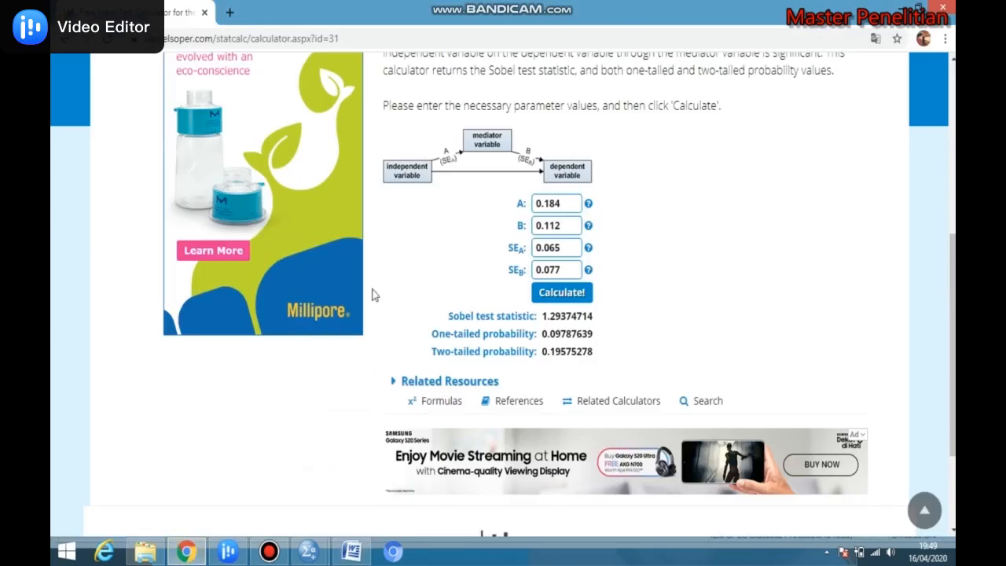
pyautogui.scroll(4, 350, 189)
pyautogui.click(199, 44)
pyautogui.click(332, 38)
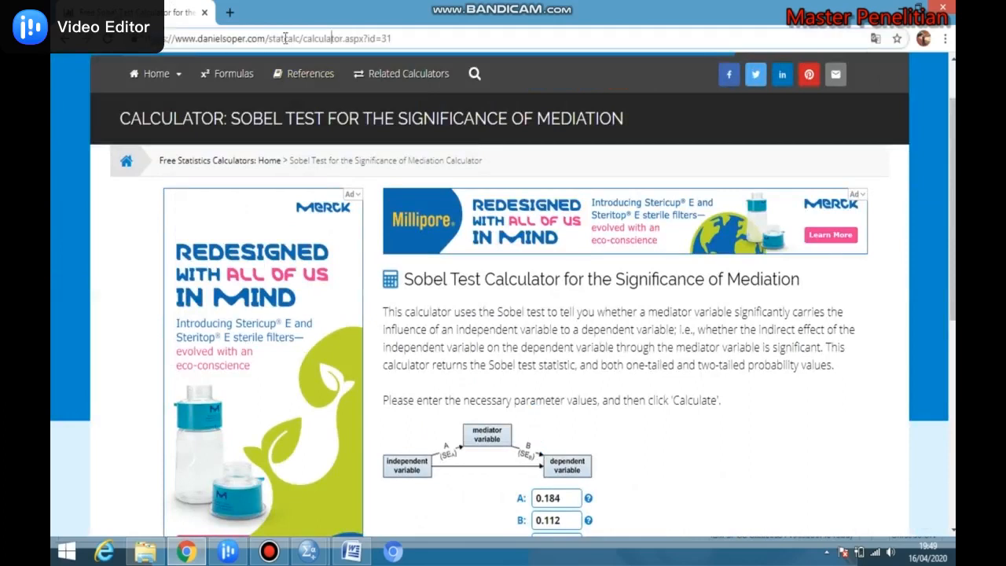
pyautogui.moveTo(390, 38); pyautogui.dragTo(270, 38)
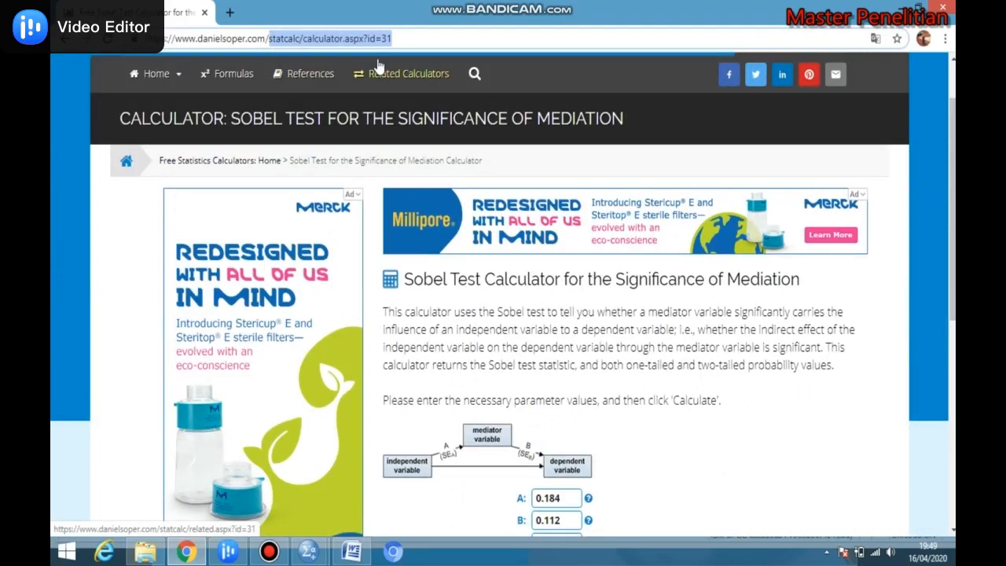
pyautogui.click(414, 37)
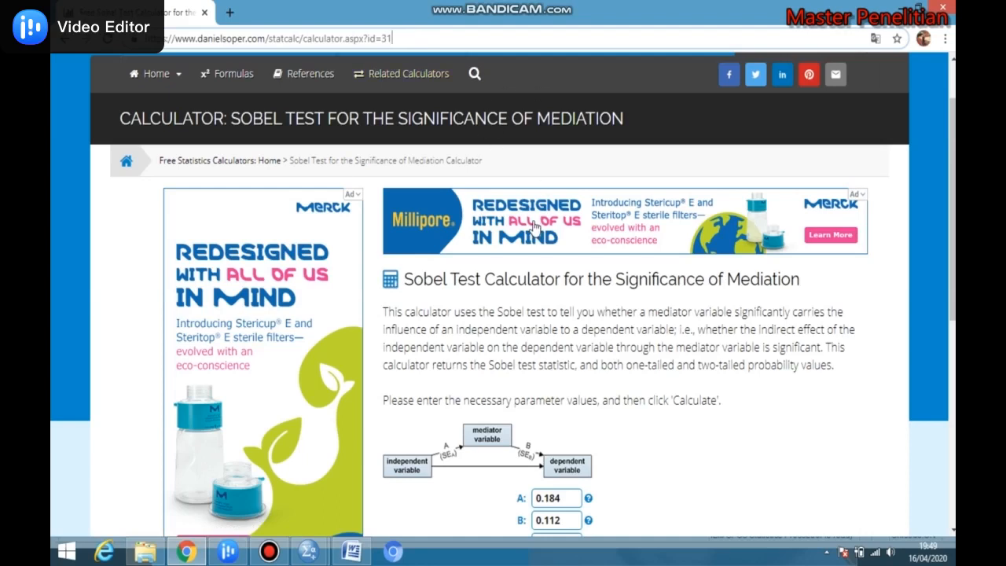
# - Compare the calculator's A, B, SEA and SEB entries with the path diagram labels in the Word document, ending back in Chrome
pyautogui.scroll(-4, 658, 272)
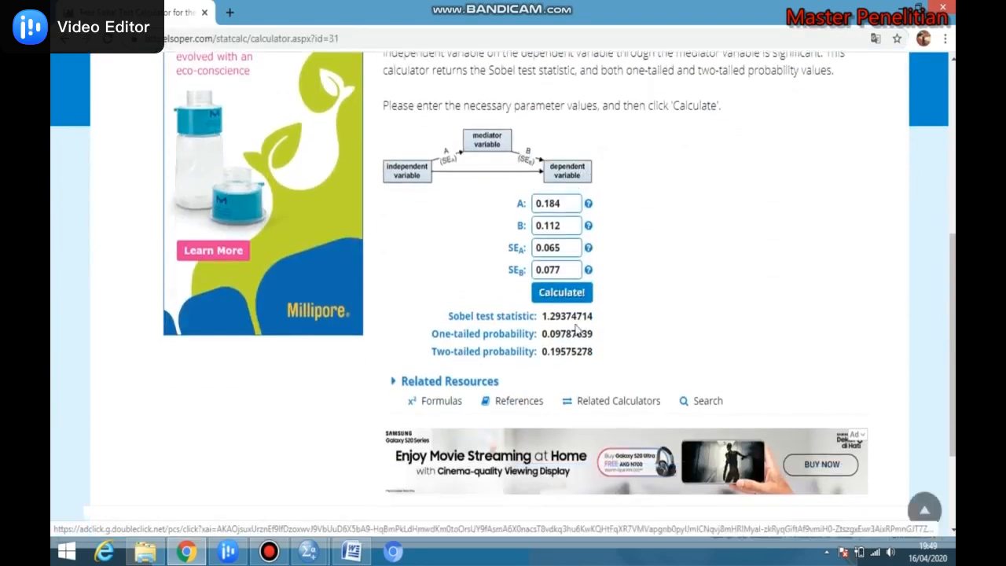
pyautogui.click(569, 203)
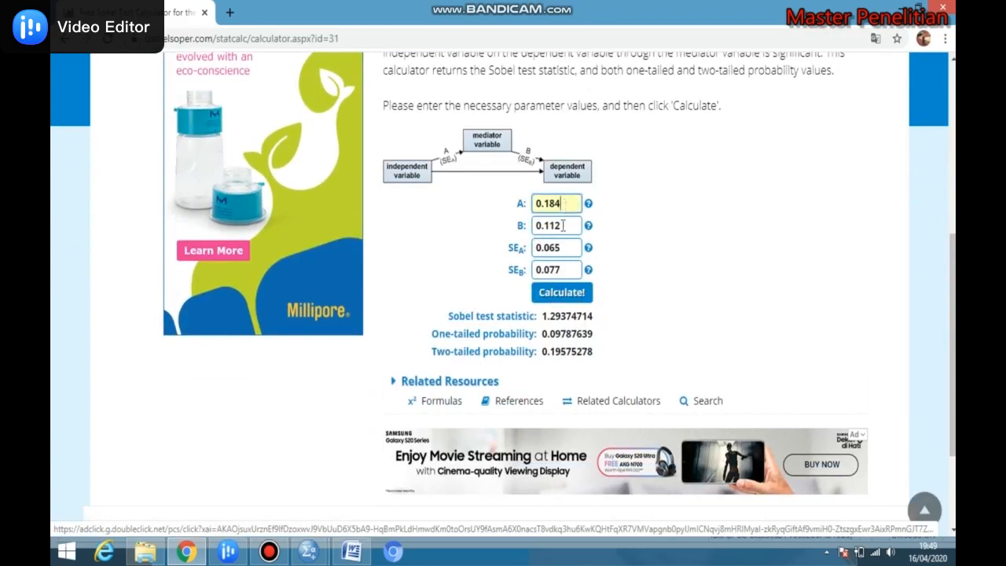
pyautogui.click(351, 551)
pyautogui.click(425, 222)
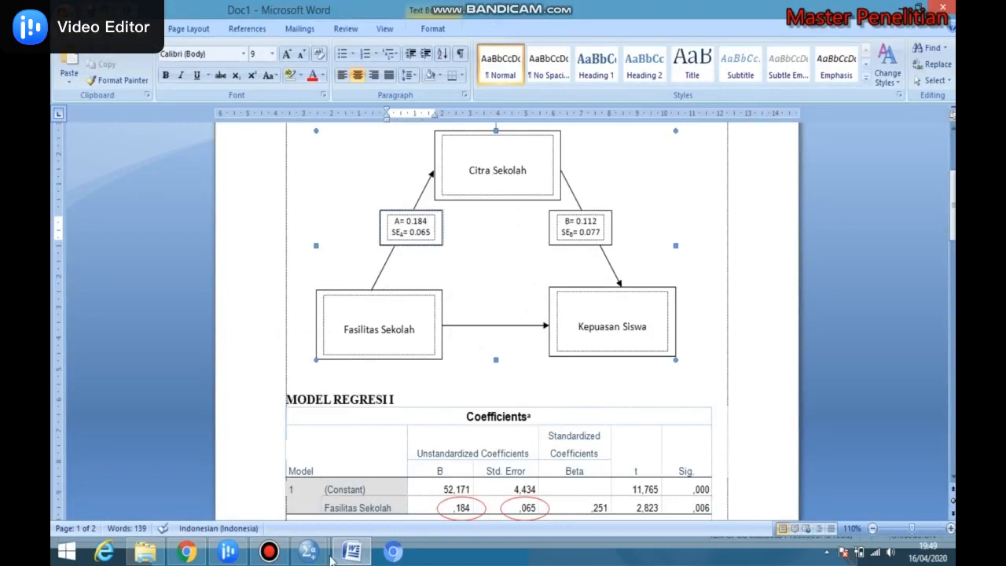
pyautogui.click(186, 552)
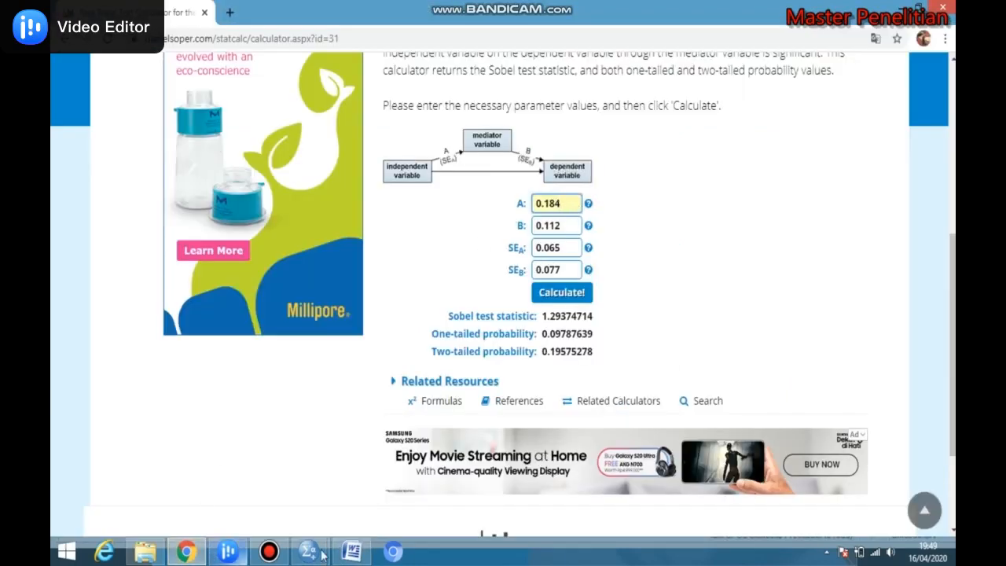
pyautogui.click(352, 552)
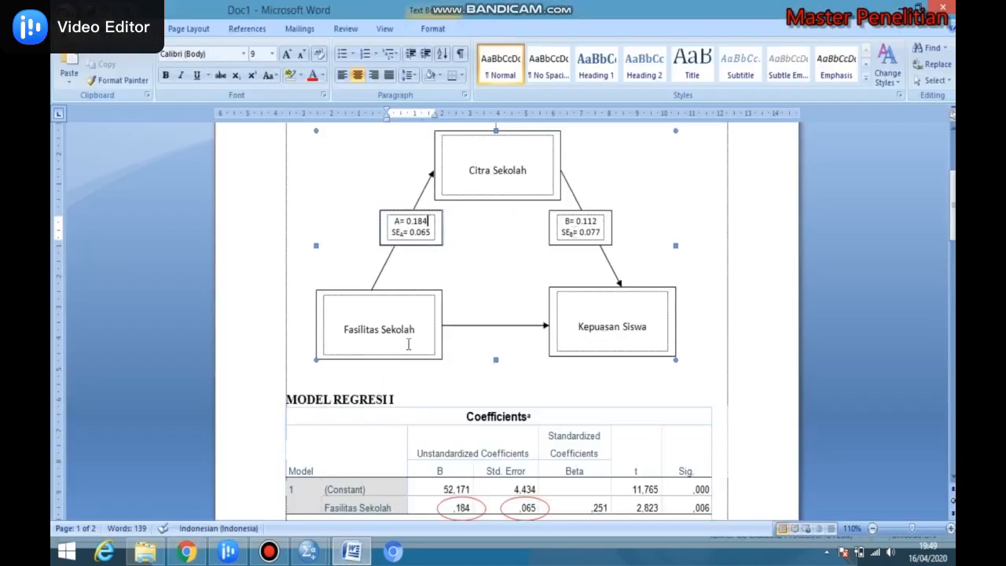
pyautogui.click(187, 553)
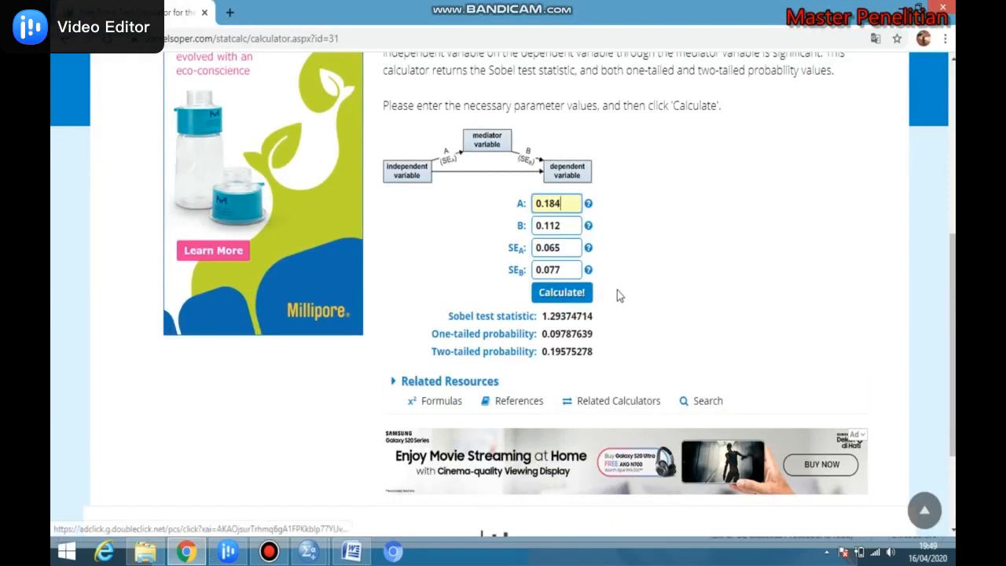
# - Calculate the Sobel test from the entered coefficients and standard errors, and bring up the statistic and probabilities
pyautogui.click(567, 303)
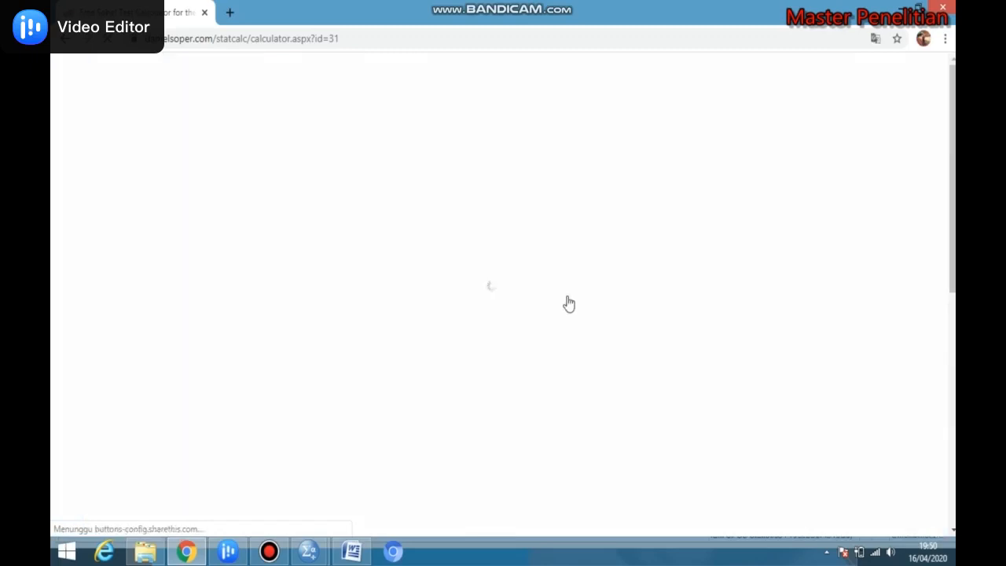
pyautogui.scroll(-6, 583, 292)
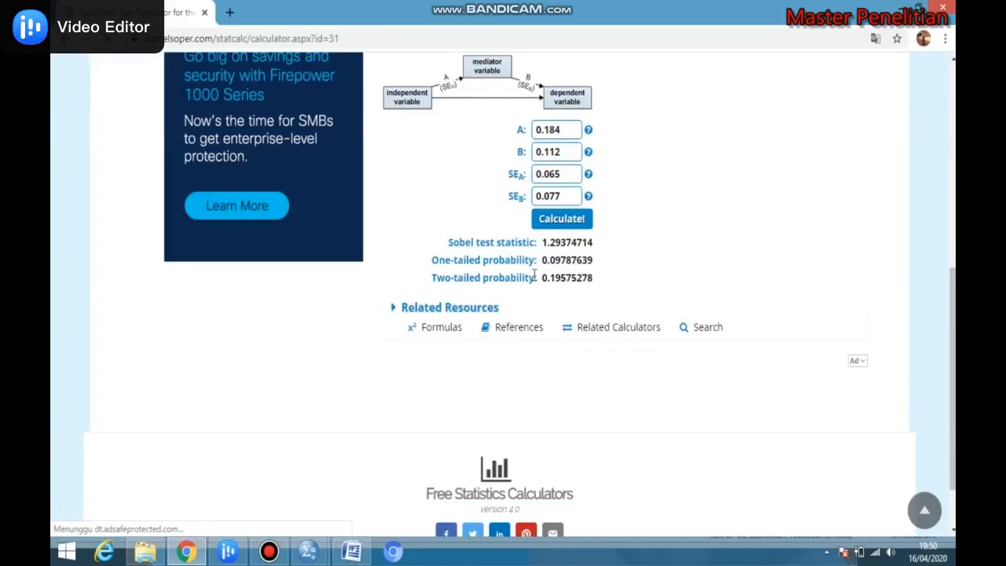
pyautogui.scroll(1, 551, 246)
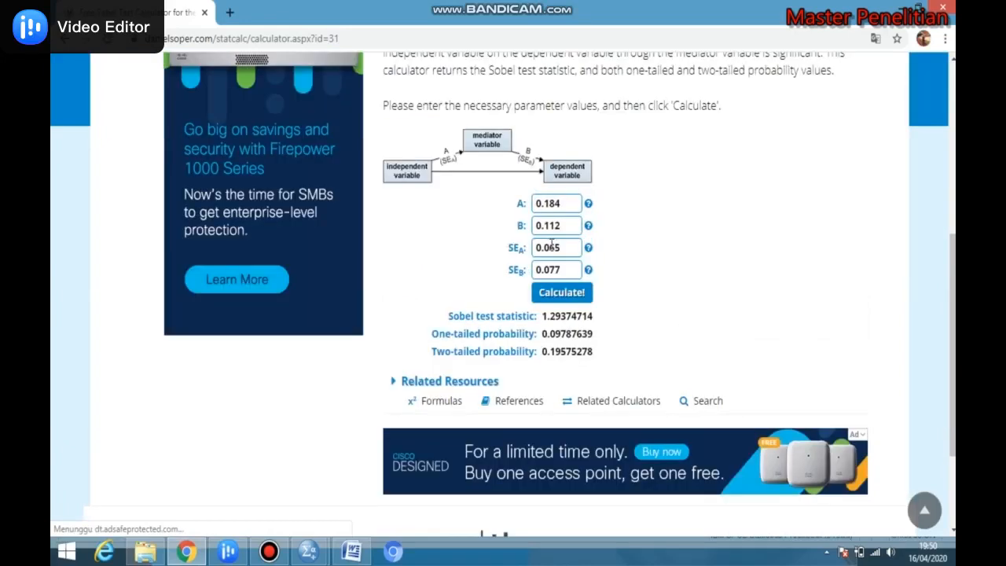